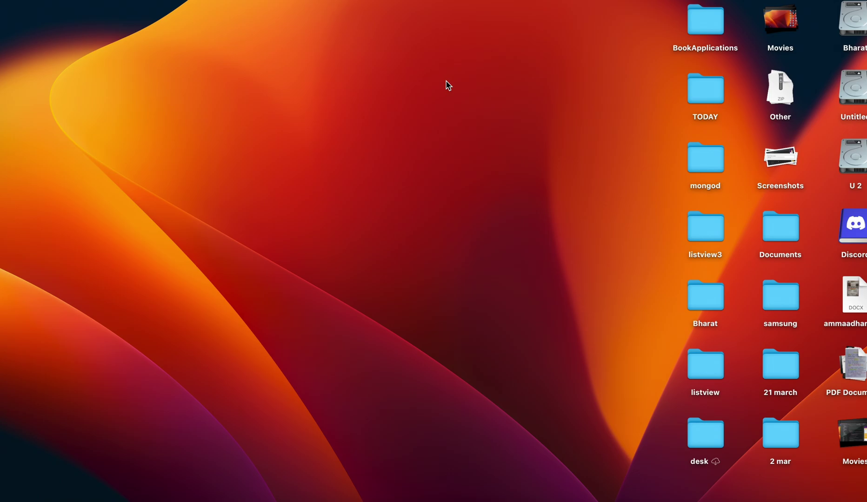
Step: Dismiss Spotlight and open Discord's User Settings on the My Account page
key(super+space)
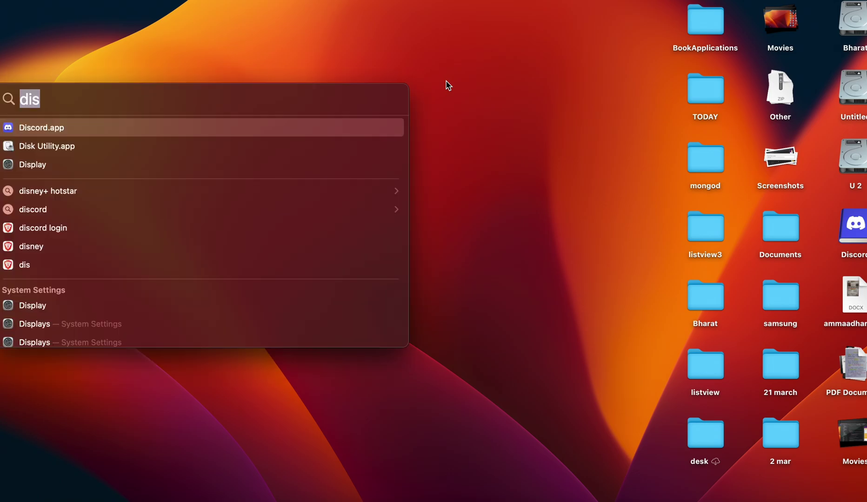
key(Escape)
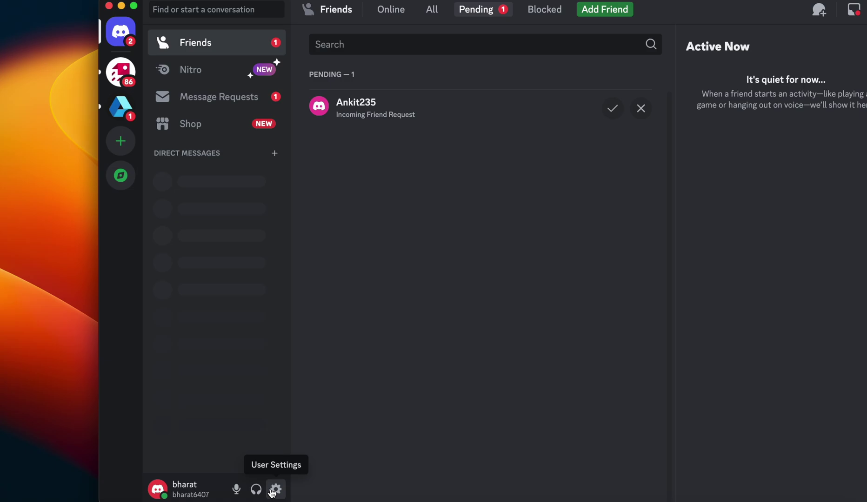
click(273, 493)
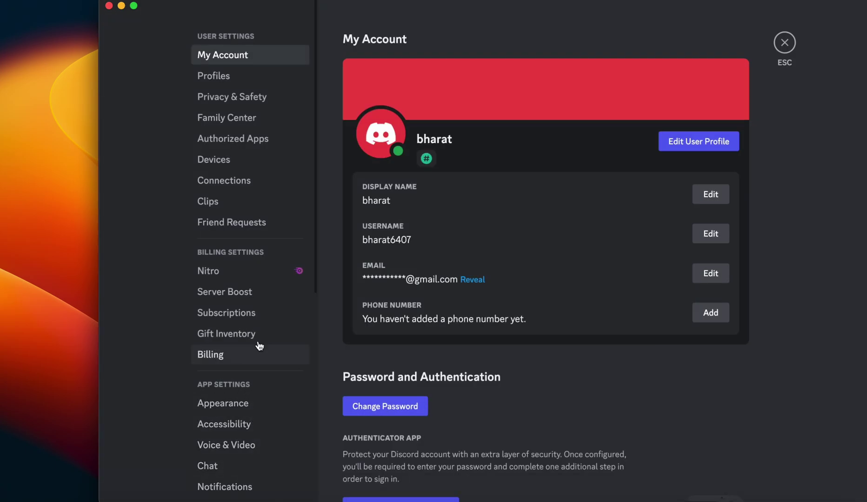
scroll(259, 323, down, 4)
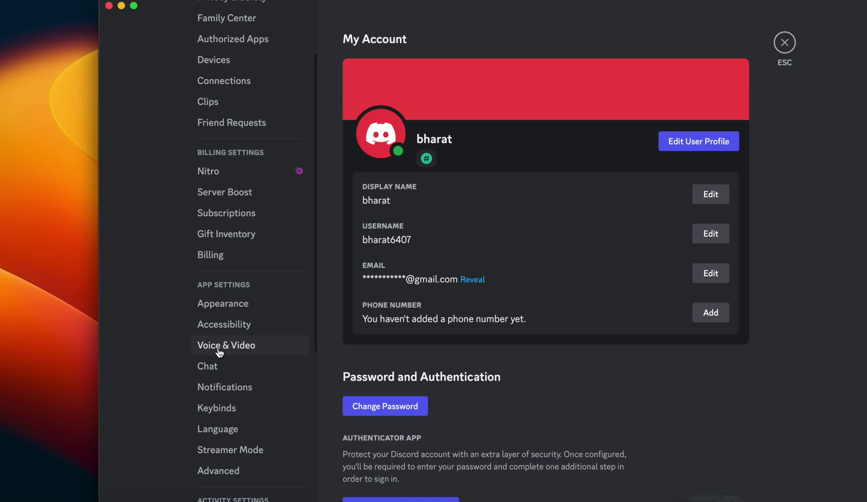
Step: Show the Voice & Video settings with input/output devices, input mode and input sensitivity
click(219, 353)
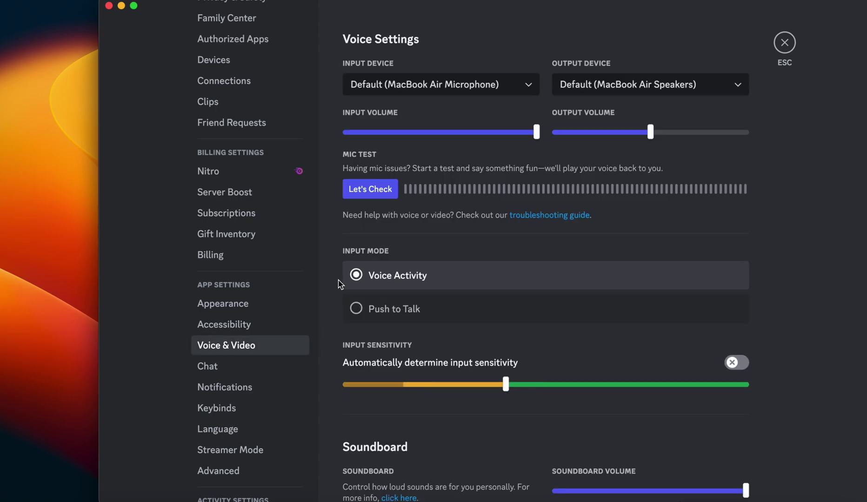
scroll(340, 284, down, 1)
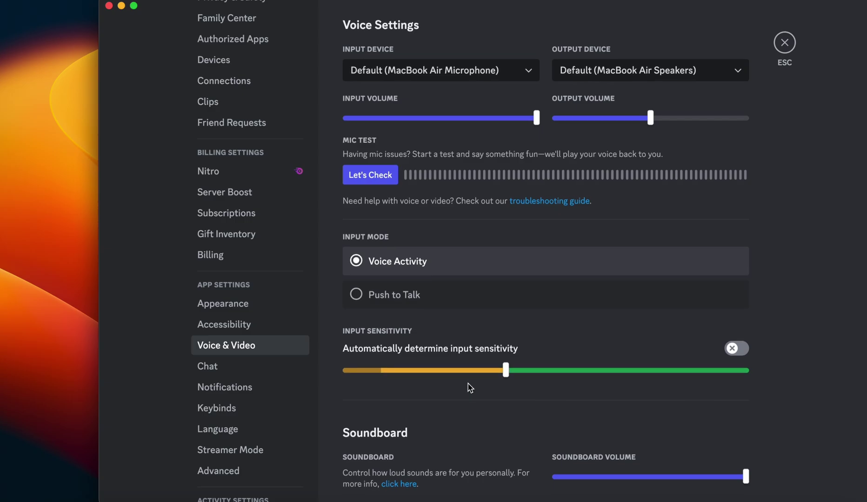
Step: Scroll down to Voice Processing to confirm Krisp noise suppression, echo cancellation and gain control
scroll(468, 388, down, 5)
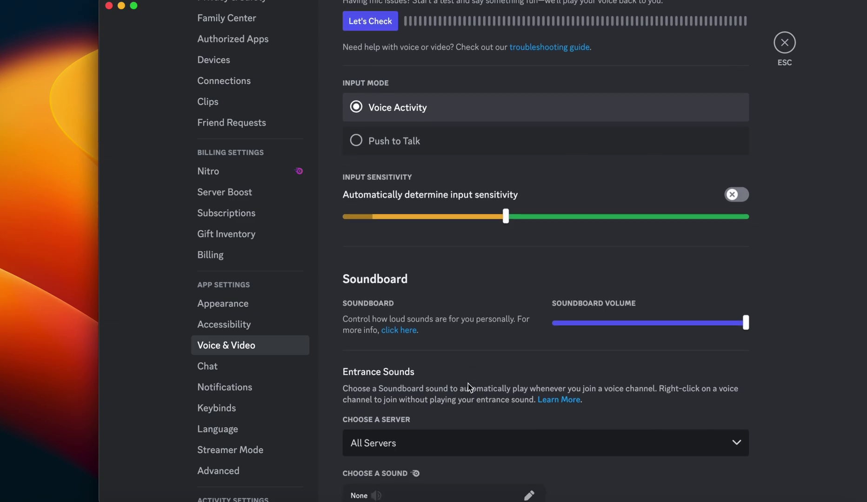
scroll(468, 384, down, 1)
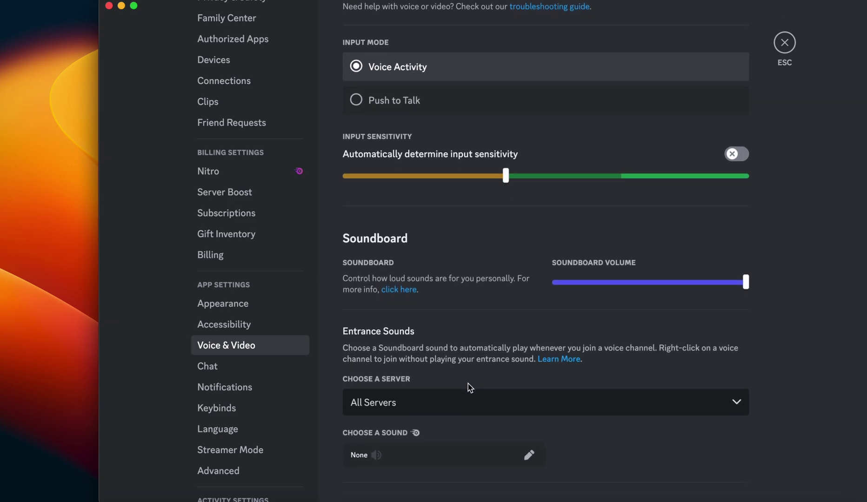
scroll(468, 386, down, 15)
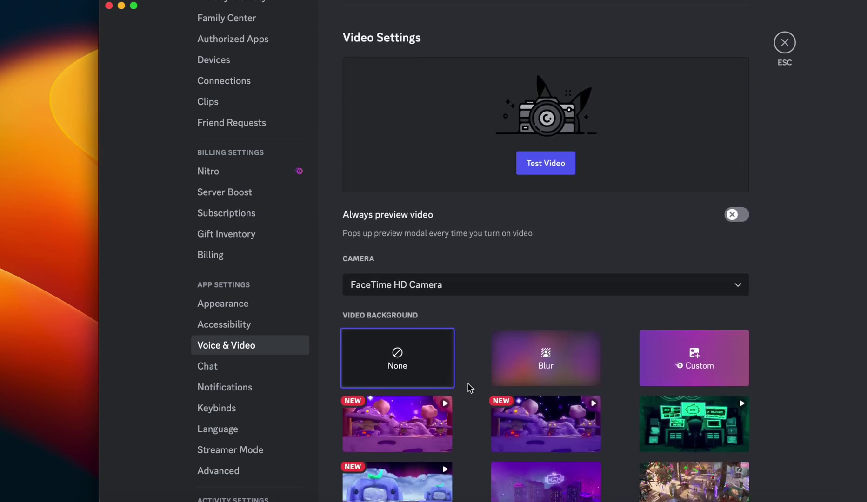
scroll(468, 385, down, 15)
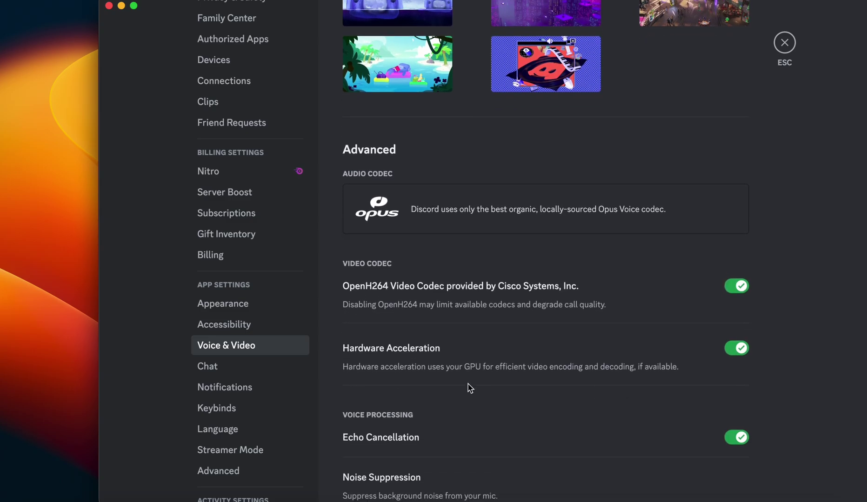
scroll(468, 385, down, 8)
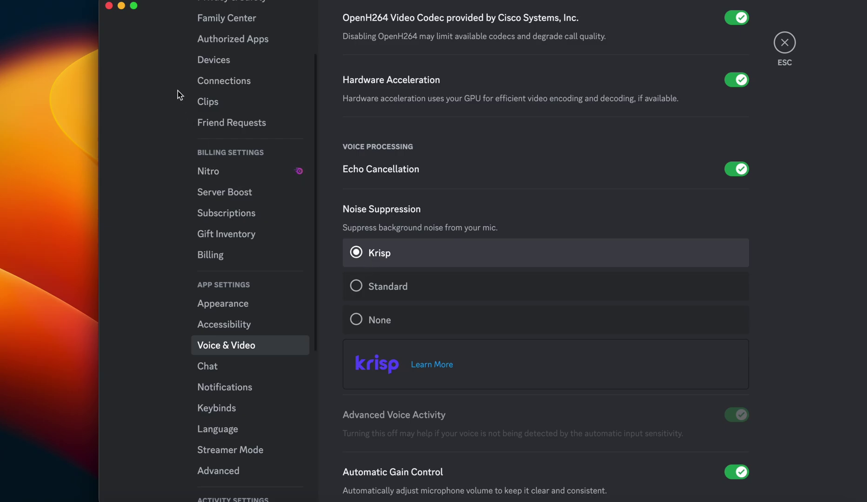
Step: Force quit Discord via the Apple menu's Force Quit Applications window, then close it
click(9, 0)
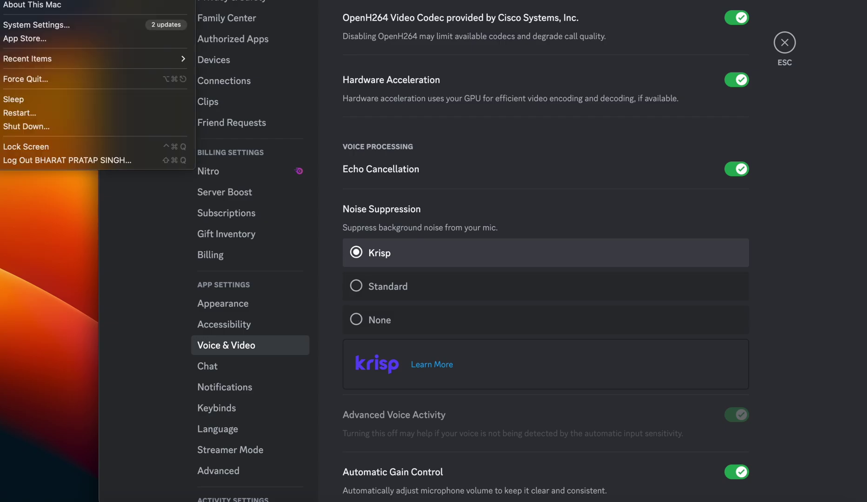
click(50, 80)
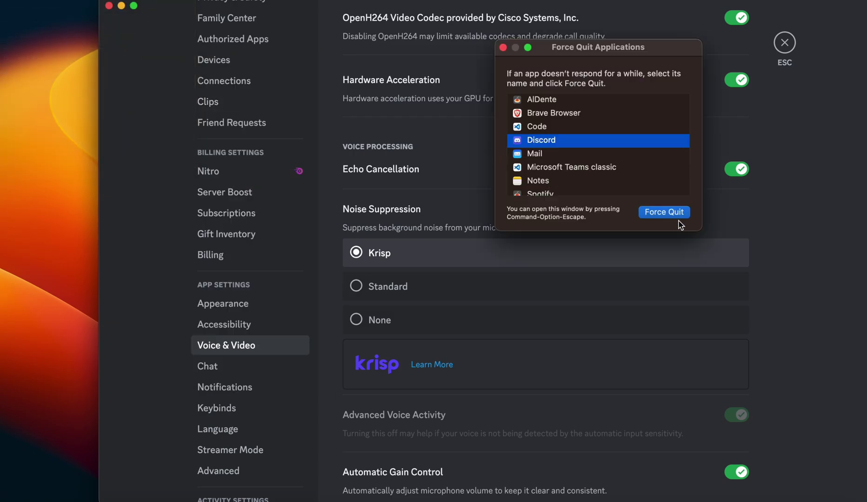
click(667, 212)
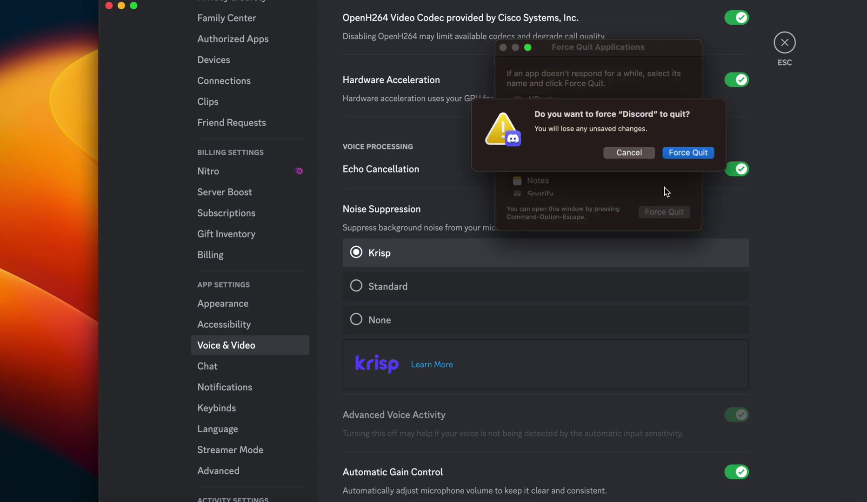
click(686, 155)
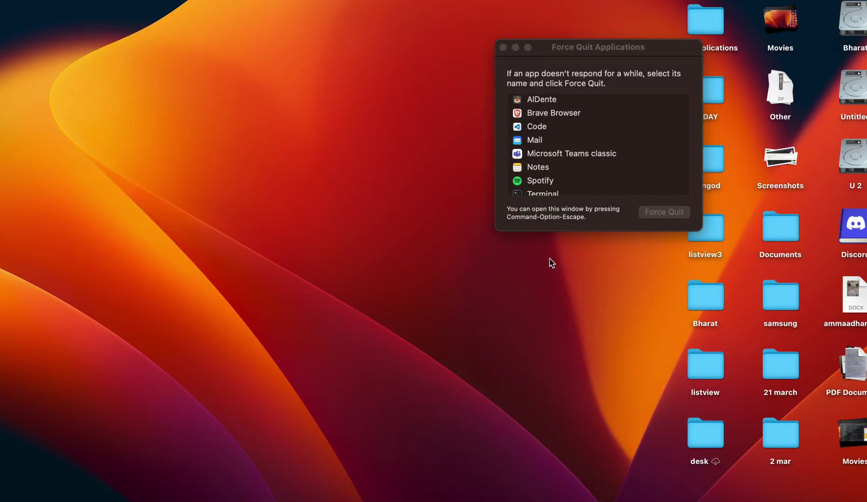
click(504, 47)
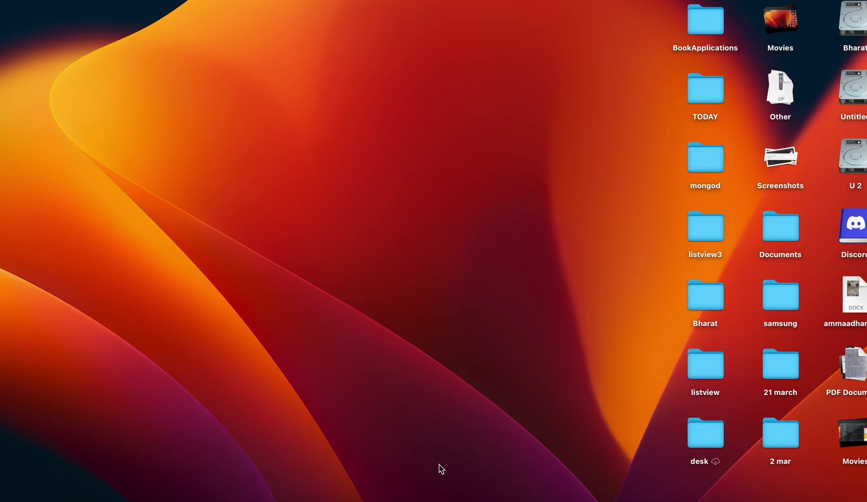
Step: Relaunch Discord from a Launchpad search for 'dis', then close its window
click(293, 496)
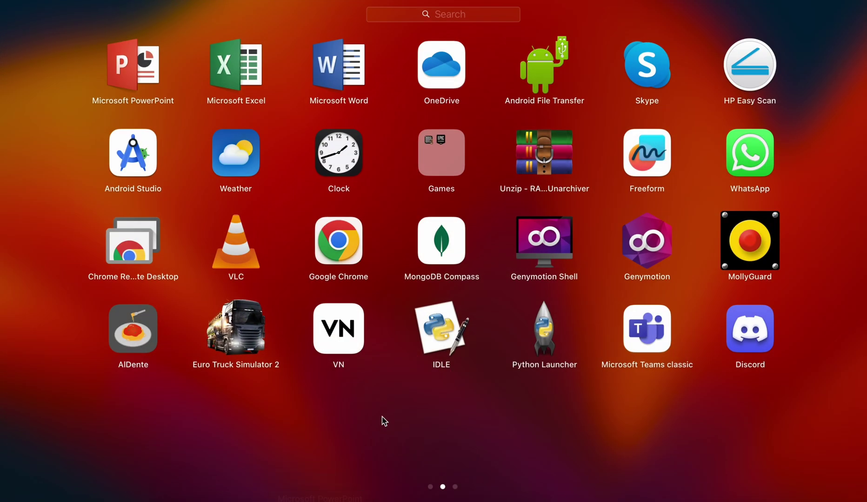
scroll(384, 419, right, 3)
scroll(187, 224, left, 3)
click(428, 13)
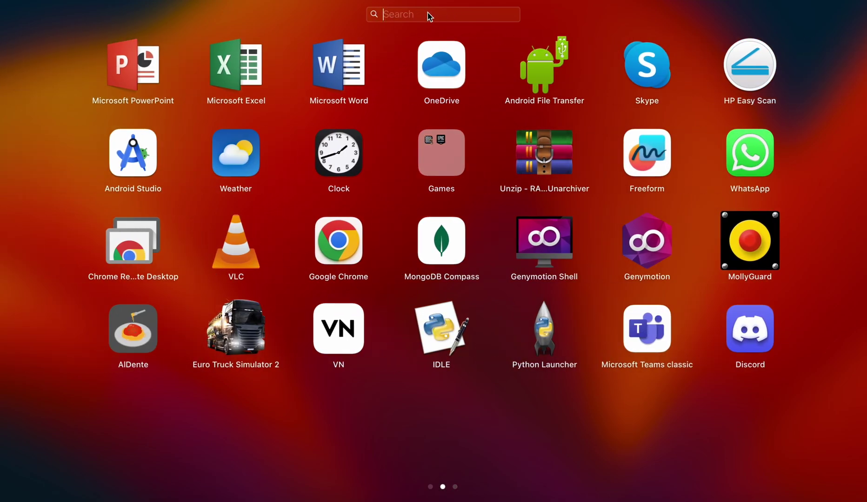
text(dis)
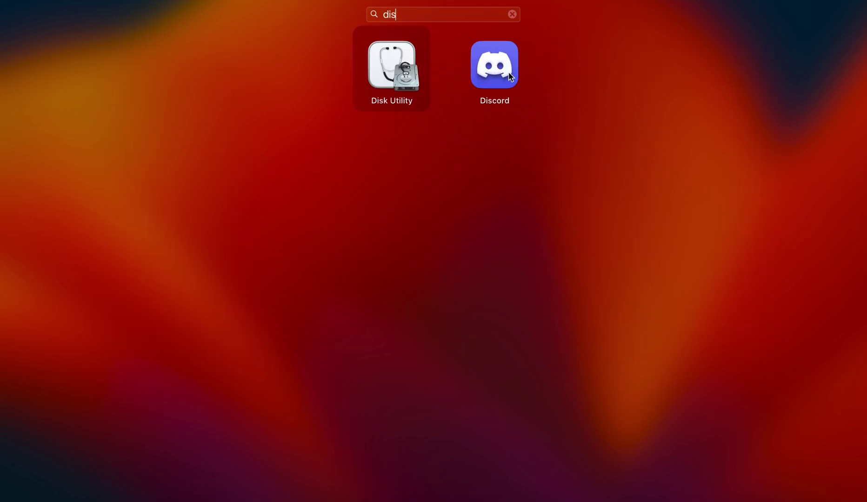
click(514, 75)
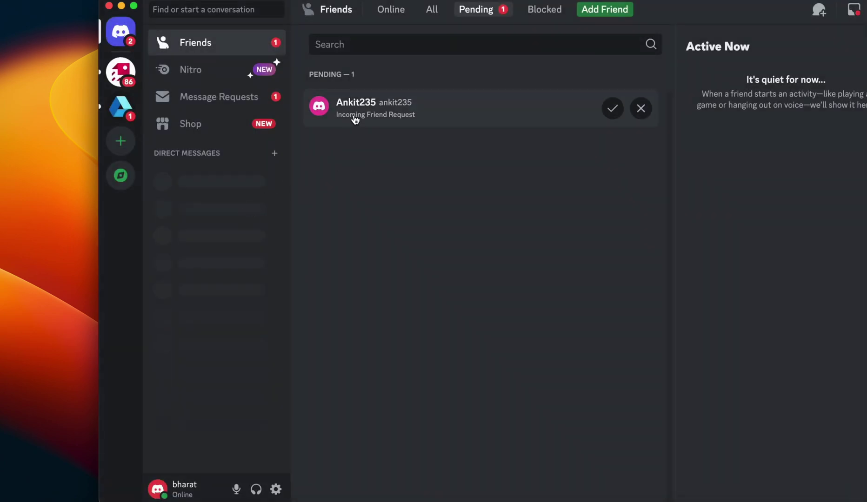
click(110, 7)
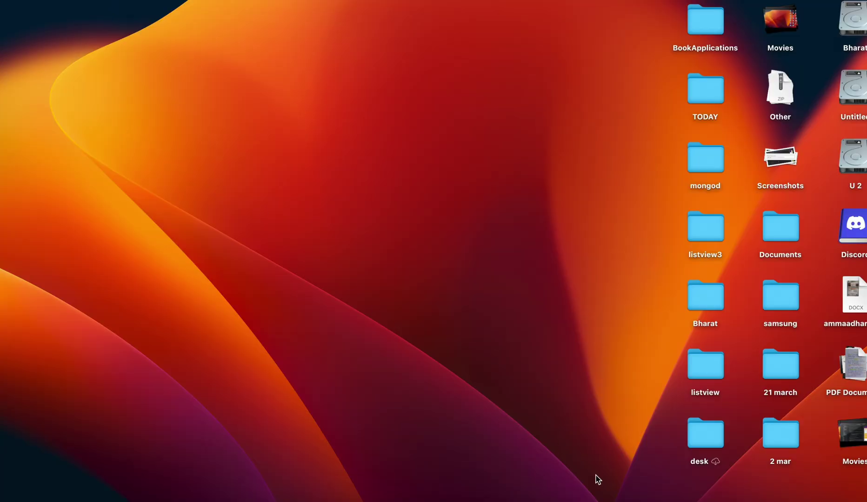
Step: Search Google for 'discord' from a new tab in Brave
click(639, 492)
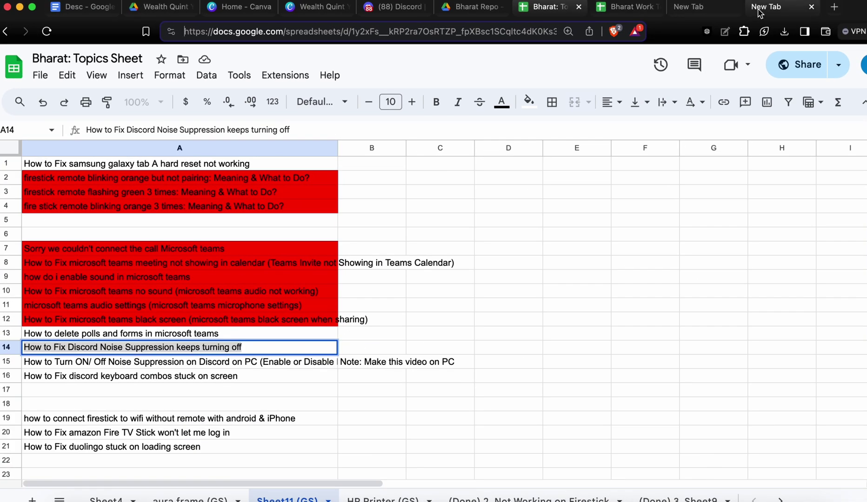
click(759, 11)
click(703, 13)
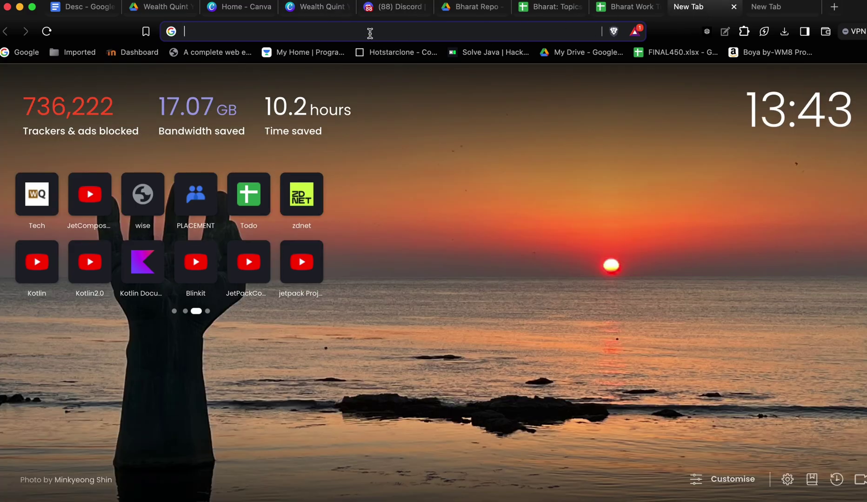
text(dis)
key(BackSpace)
key(BackSpace)
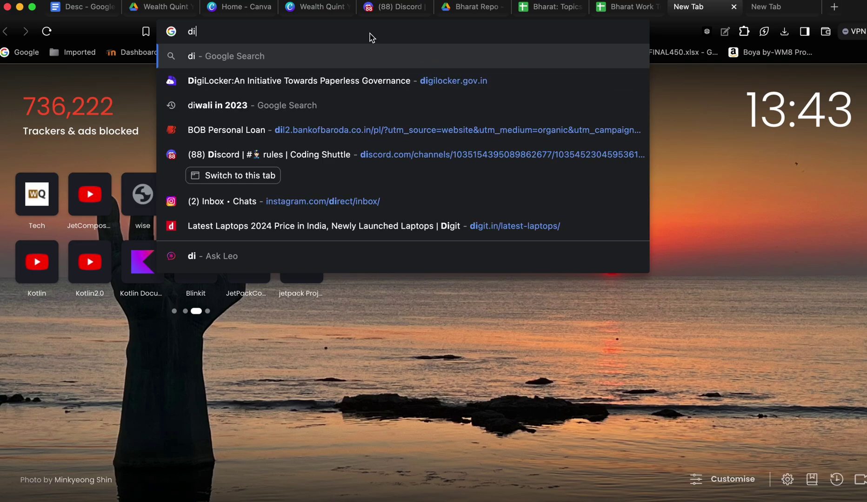
key(BackSpace)
text(isco)
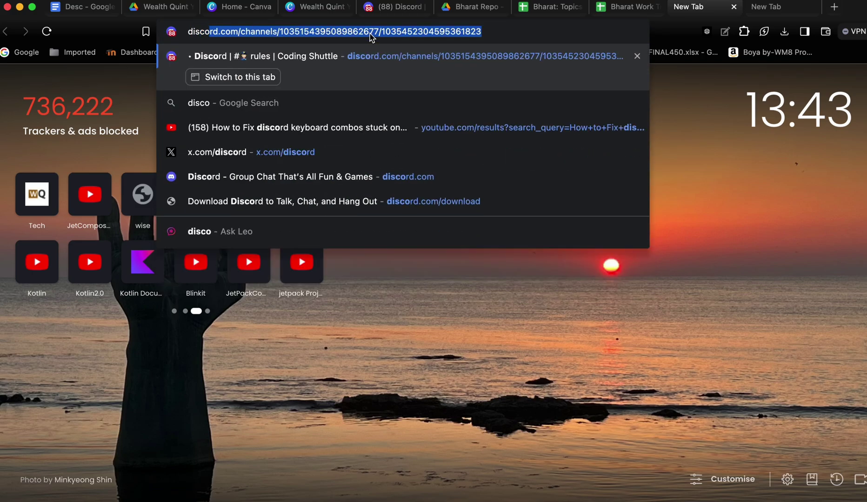
text(rd)
key(Delete)
key(Return)
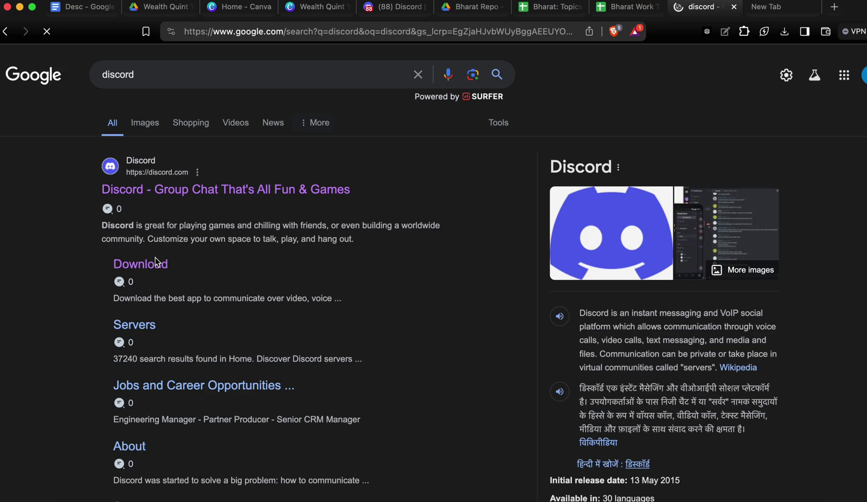
Step: Download the Mac installer Discord (1).dmg from discord.com, then pause it in the downloads panel
click(135, 265)
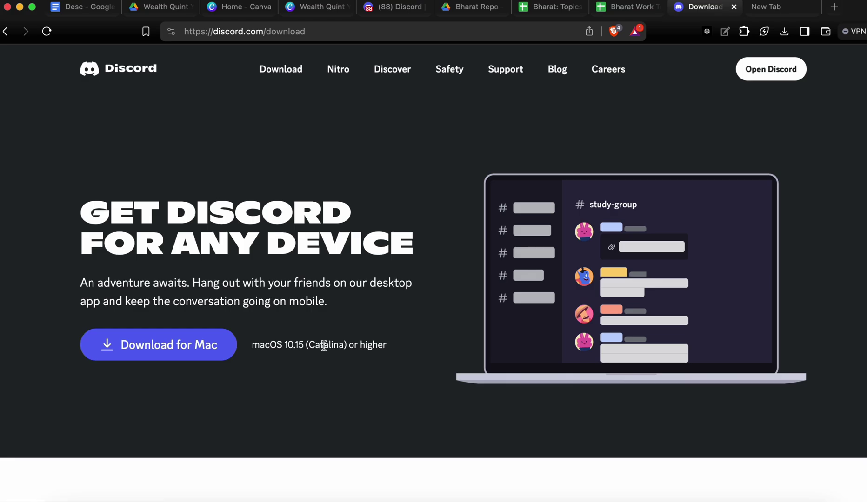
click(190, 346)
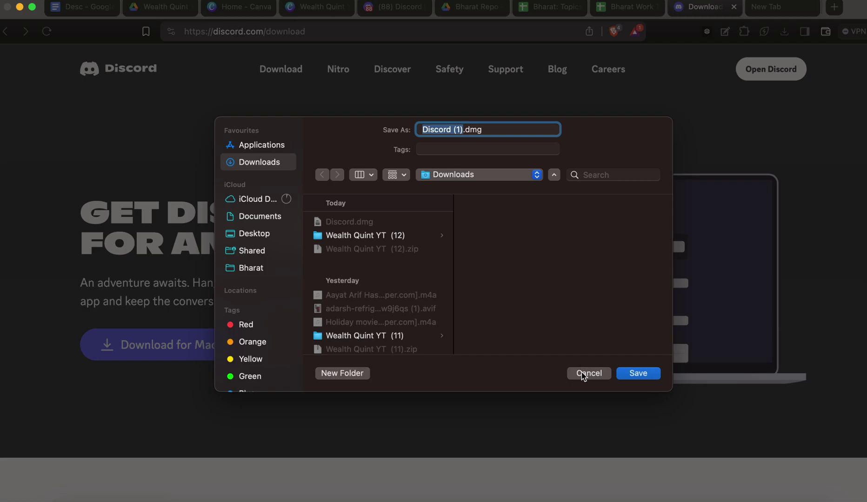
click(645, 374)
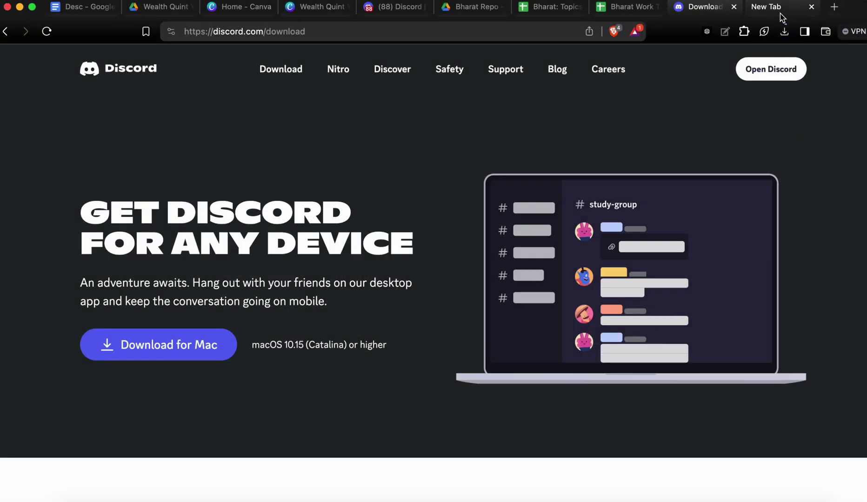
click(784, 34)
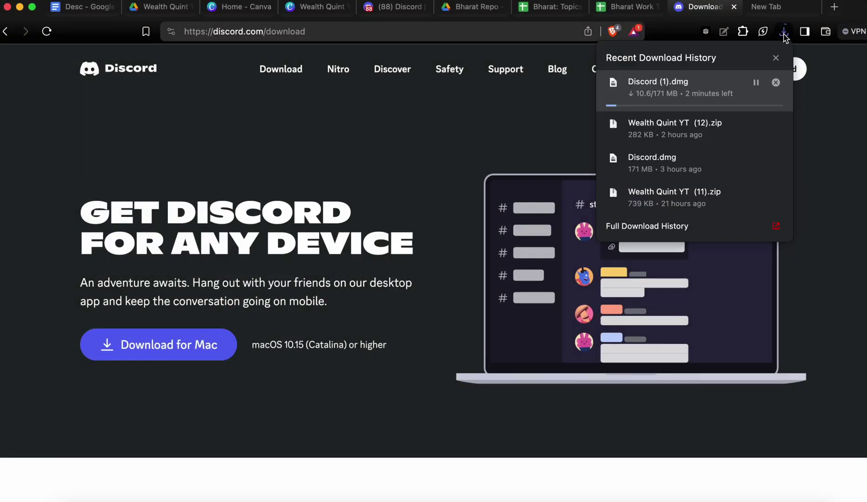
click(756, 83)
click(776, 57)
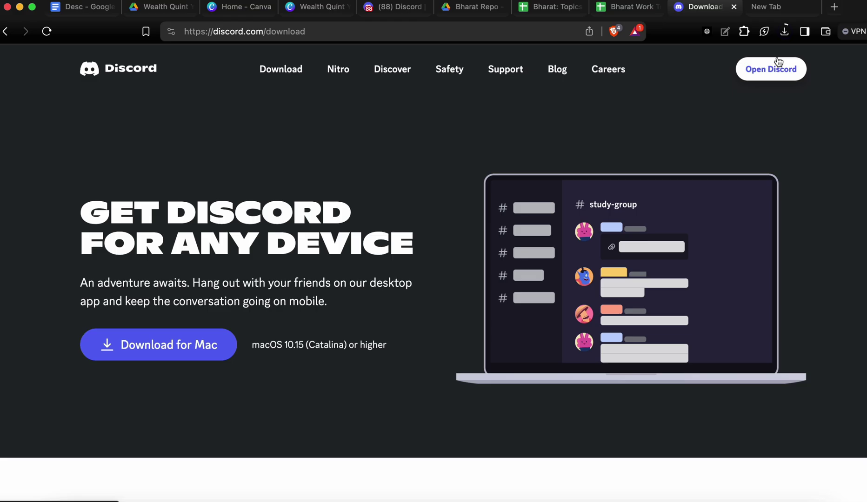
Step: Close the Discord download tab, briefly switch to Discord, then return Brave to its New Tab page
click(734, 7)
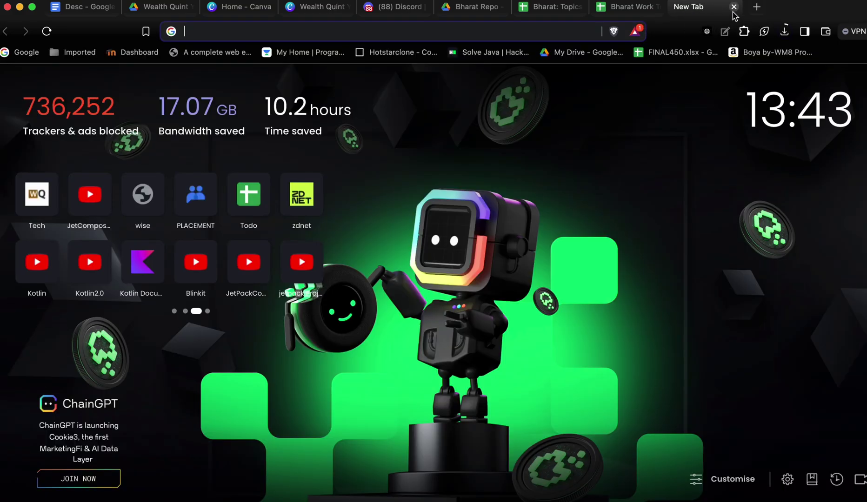
key(super+h)
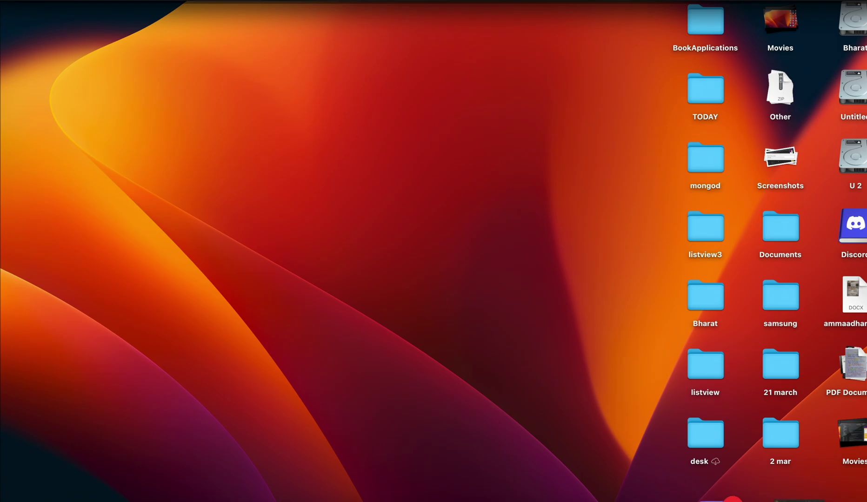
click(722, 494)
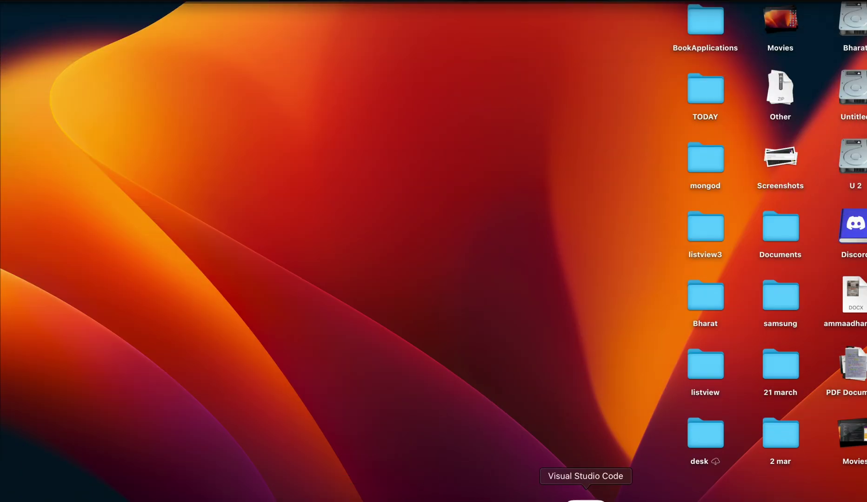
click(653, 501)
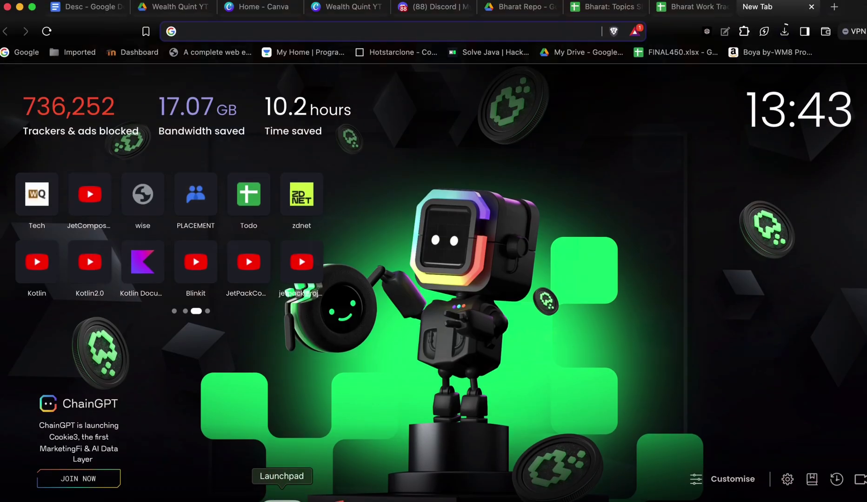
Step: Put Launchpad into removal mode on Discord, find no delete option, then exit to the desktop
click(282, 499)
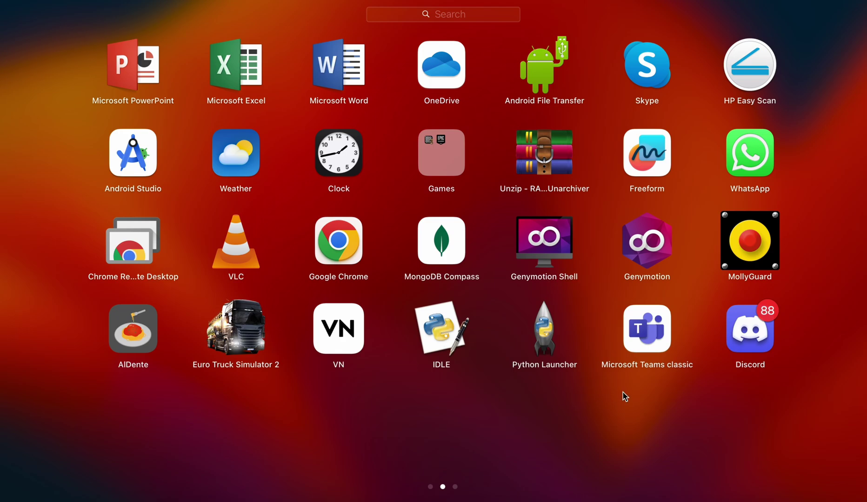
click(769, 348)
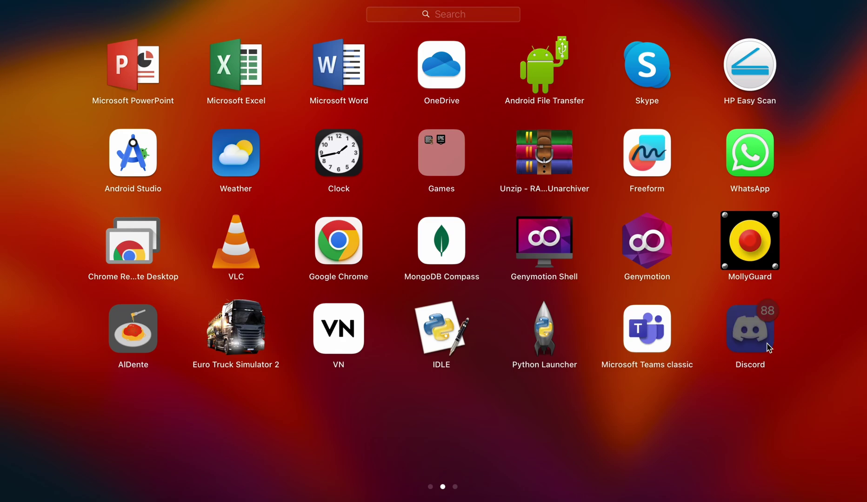
click(768, 348)
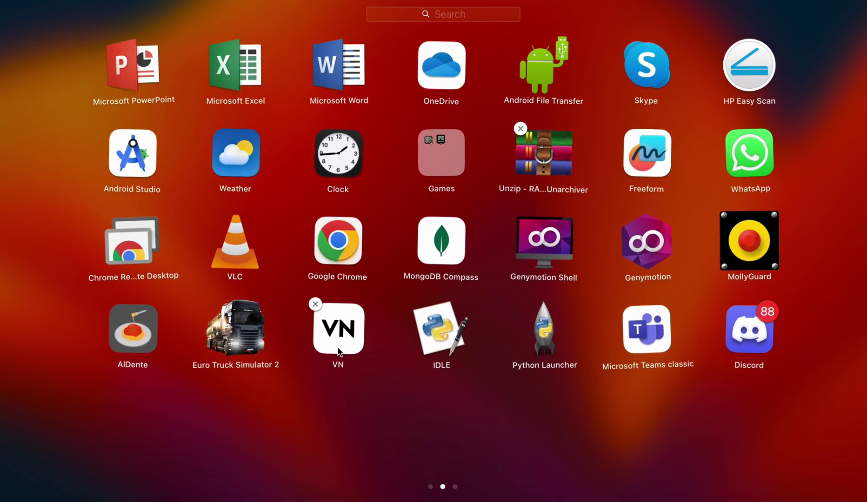
click(630, 451)
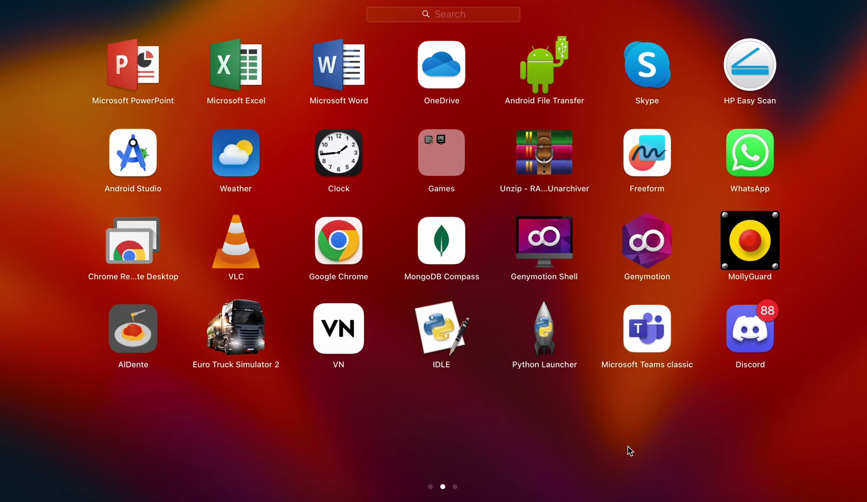
click(630, 450)
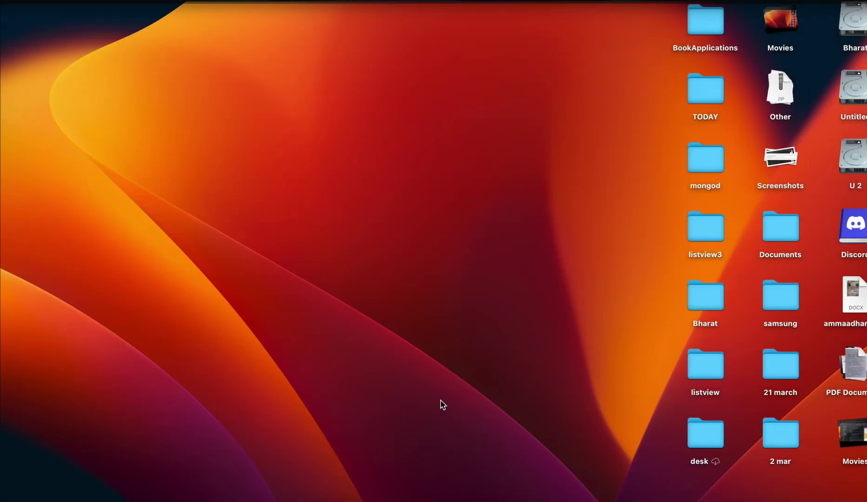
Step: Open Finder's Applications folder and move Discord.app to the Bin
key(super+space)
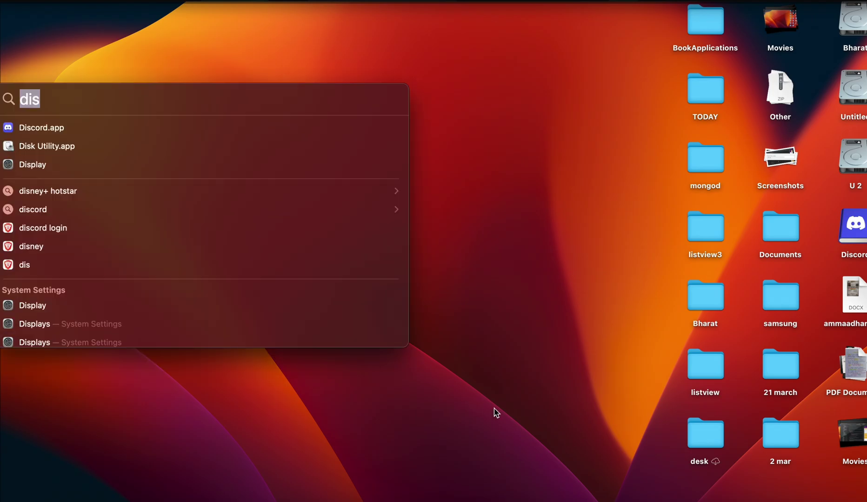
key(Escape)
click(65, 498)
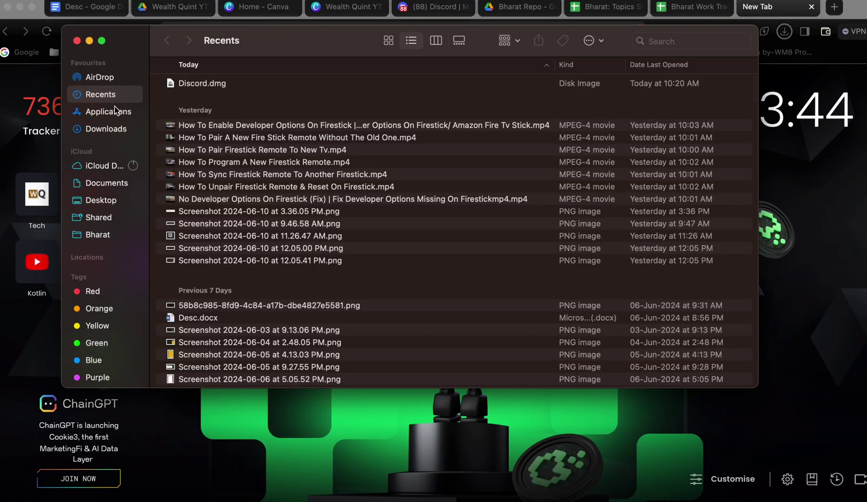
click(111, 118)
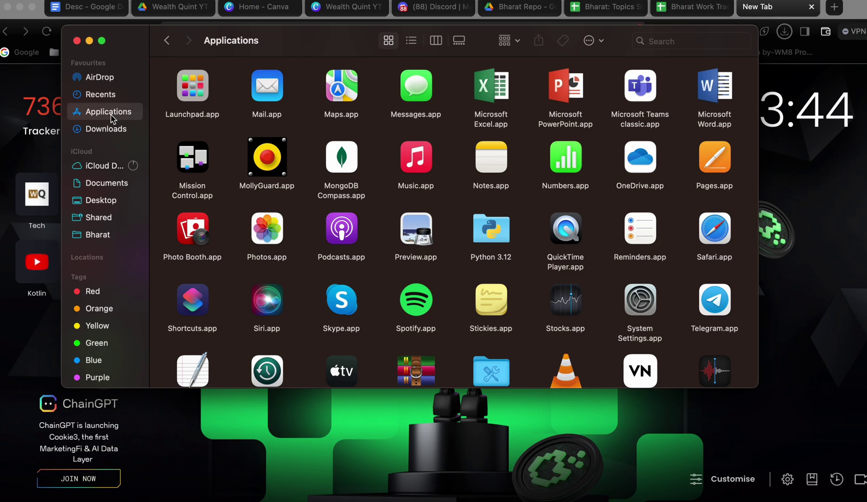
scroll(328, 181, down, 5)
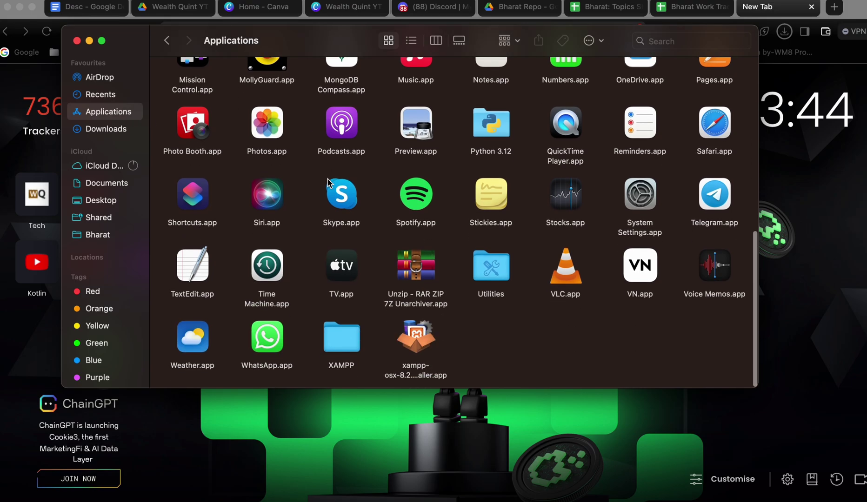
scroll(328, 182, up, 7)
scroll(328, 181, up, 5)
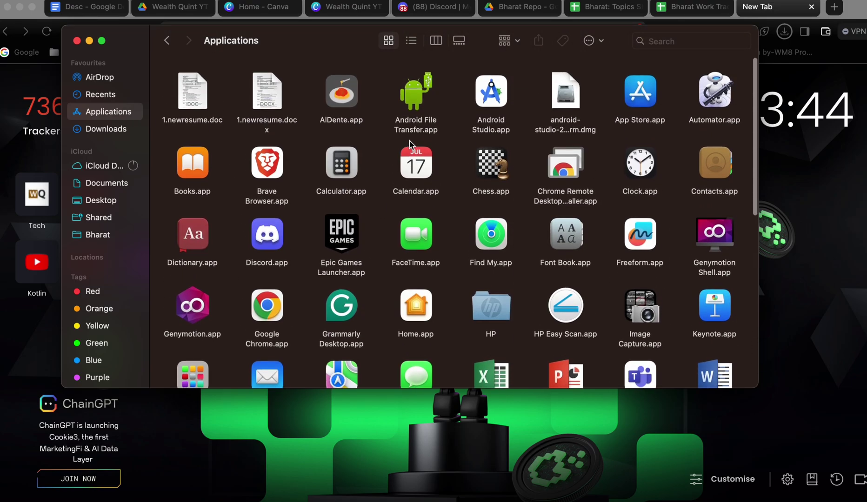
click(269, 235)
right_click(269, 235)
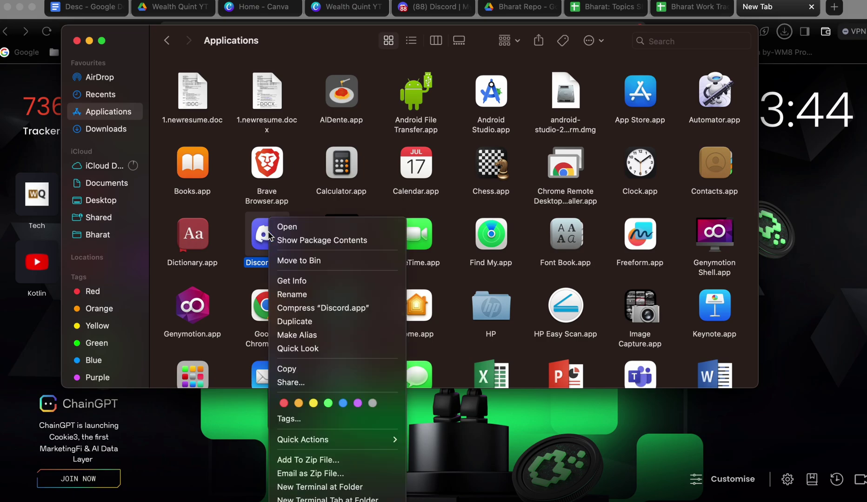
click(291, 262)
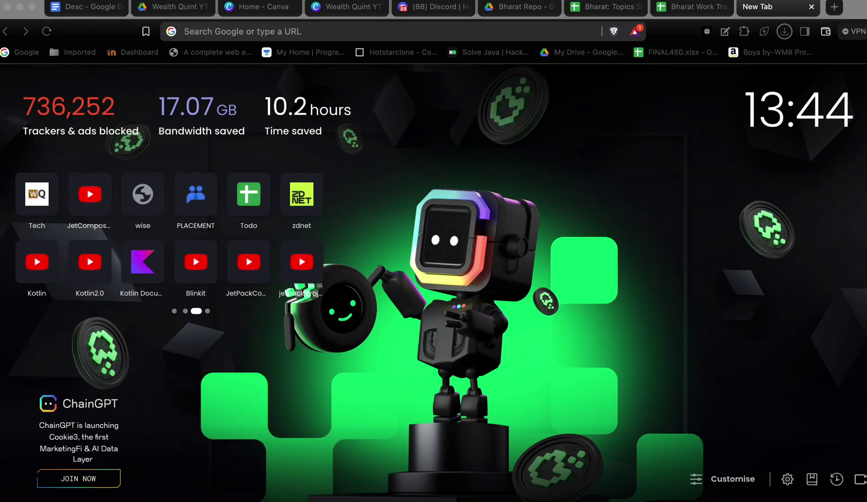
Step: Show the downloaded Discord.dmg in Finder's Downloads folder from Brave's recent downloads
click(791, 40)
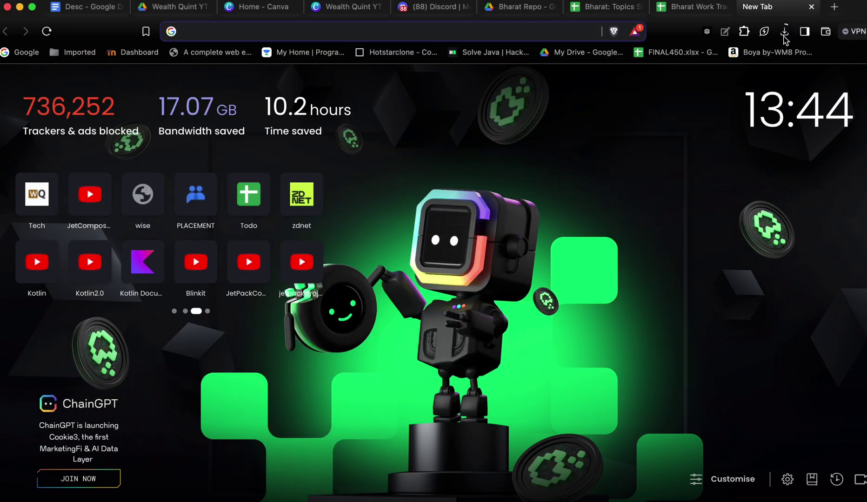
click(785, 34)
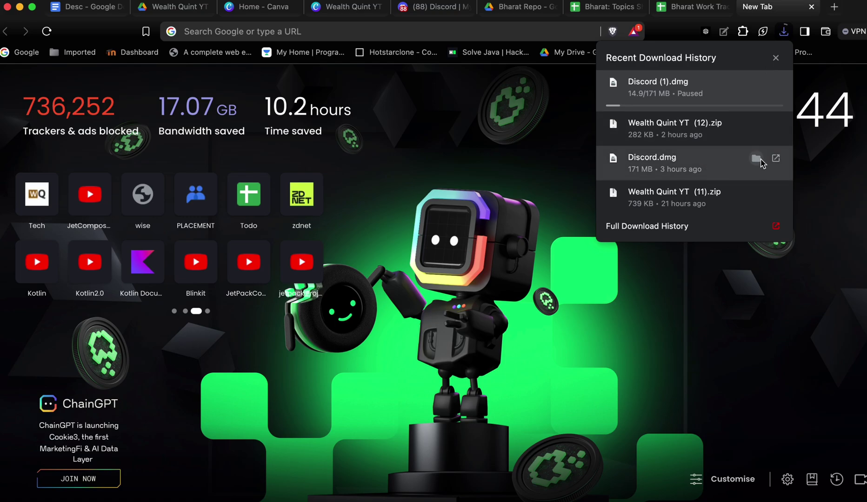
click(757, 159)
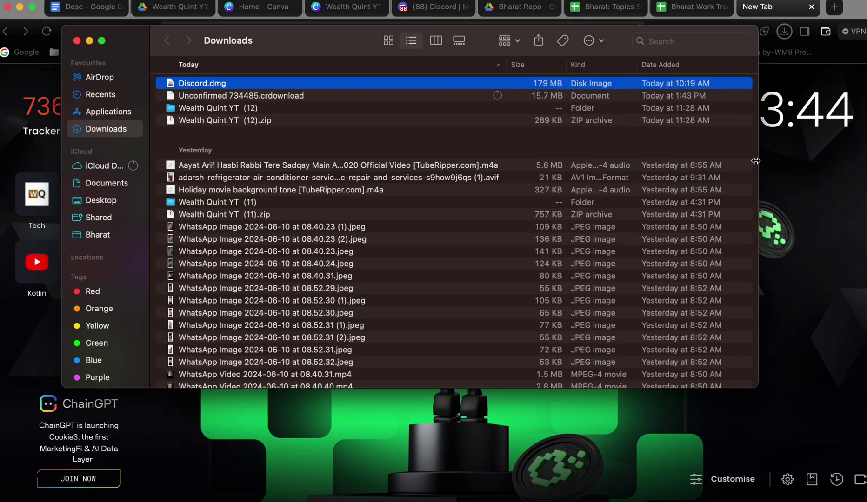
Step: Install Discord.app from Discord.dmg into Applications, then close the installer and Downloads windows
double_click(311, 85)
mouse_move(153, 431)
mouse_down()
mouse_move(248, 420)
mouse_move(276, 435)
mouse_up()
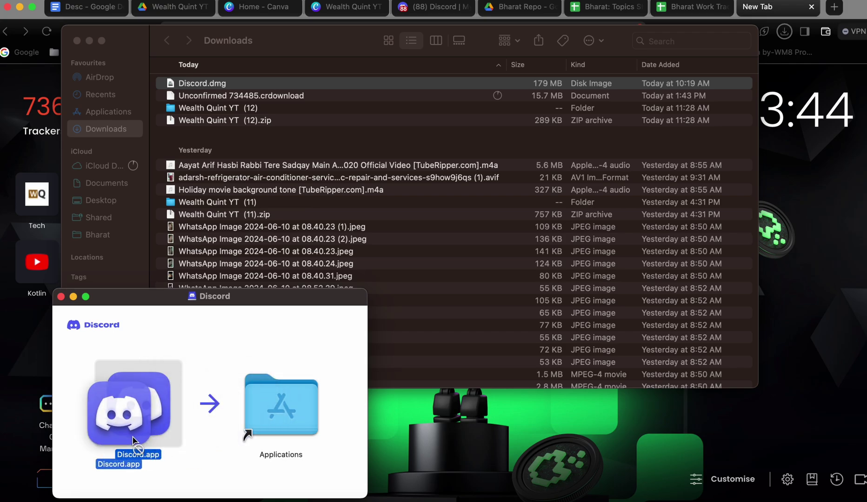
click(61, 297)
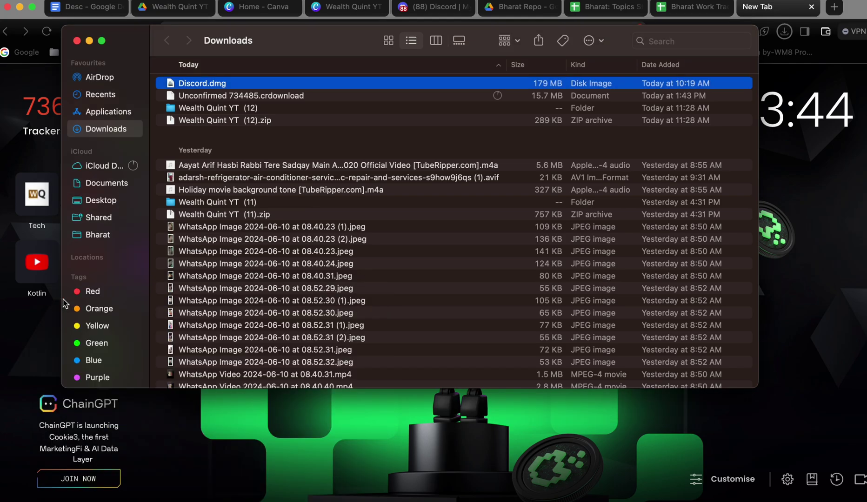
click(77, 40)
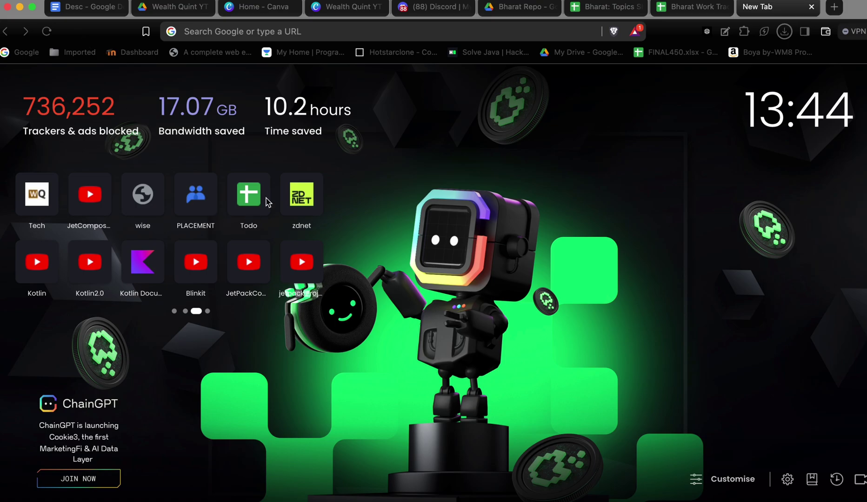
Step: Search Google for 'discord' from Brave's address bar
click(777, 9)
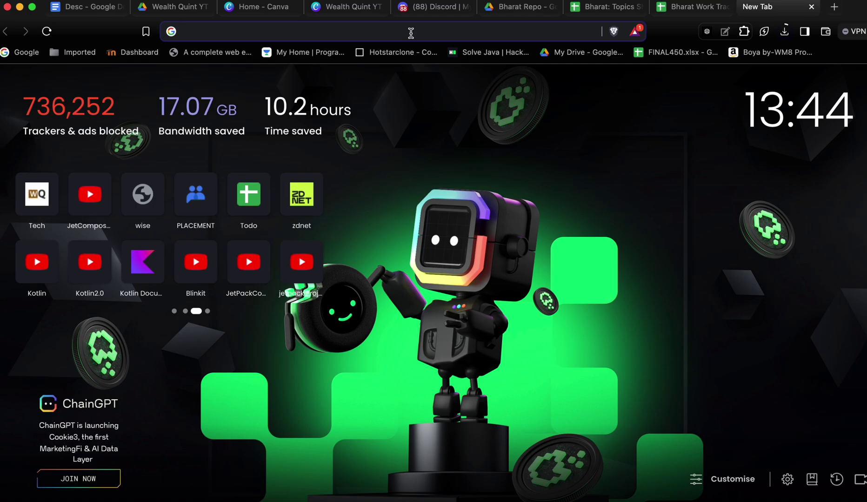
text(dos)
key(BackSpace)
key(BackSpace)
key(BackSpace)
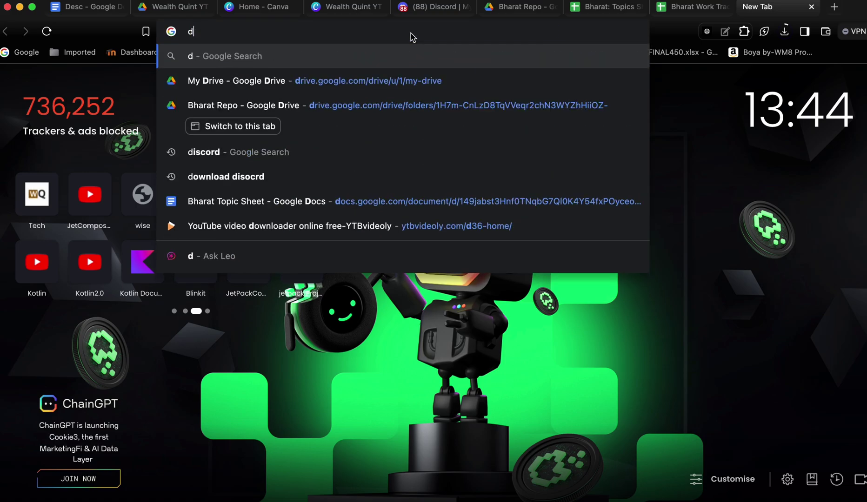
text(dis)
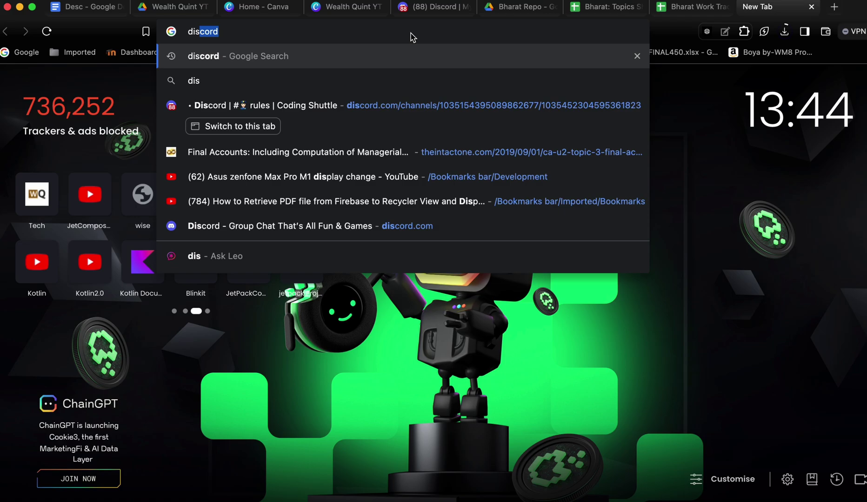
key(Return)
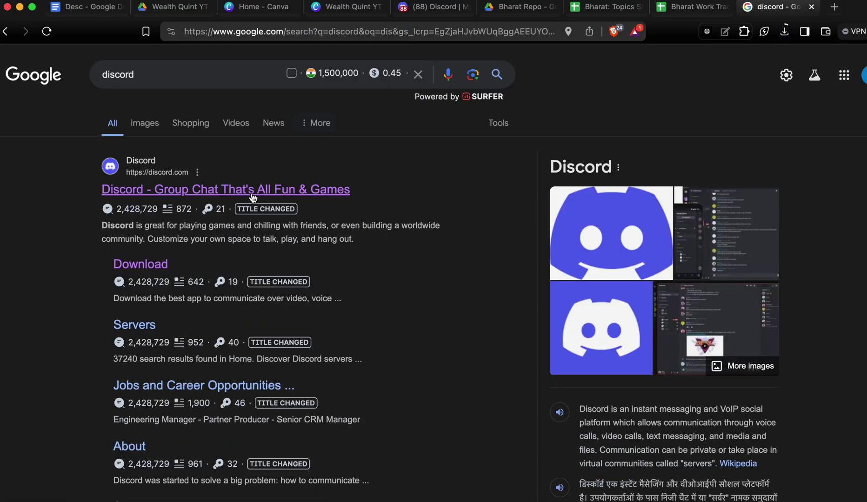
Step: Go to discord.com from the results and launch the web app to reach the Friends page
click(253, 191)
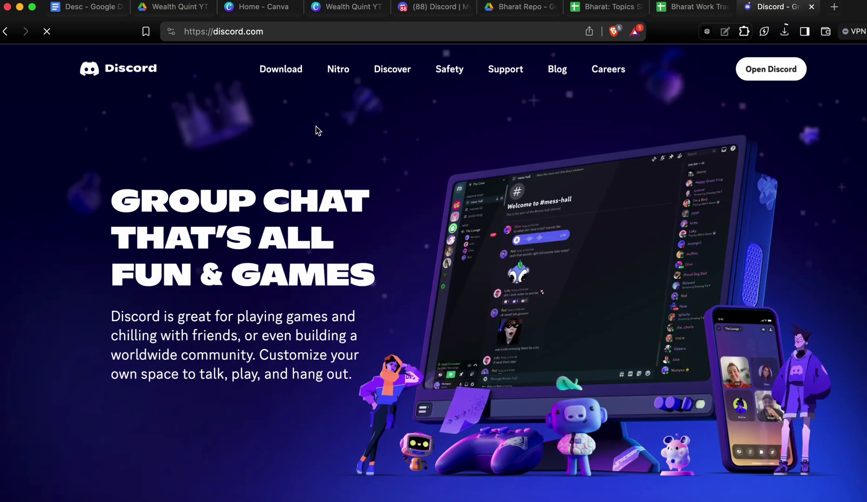
click(767, 75)
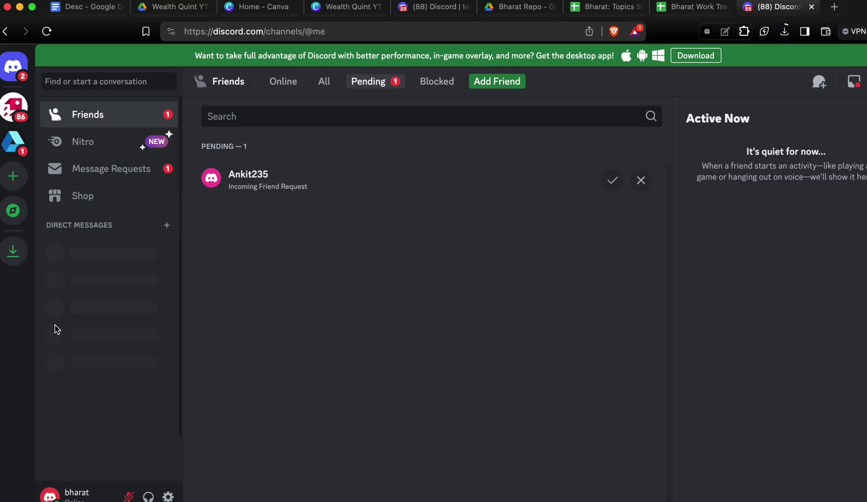
scroll(56, 332, down, 1)
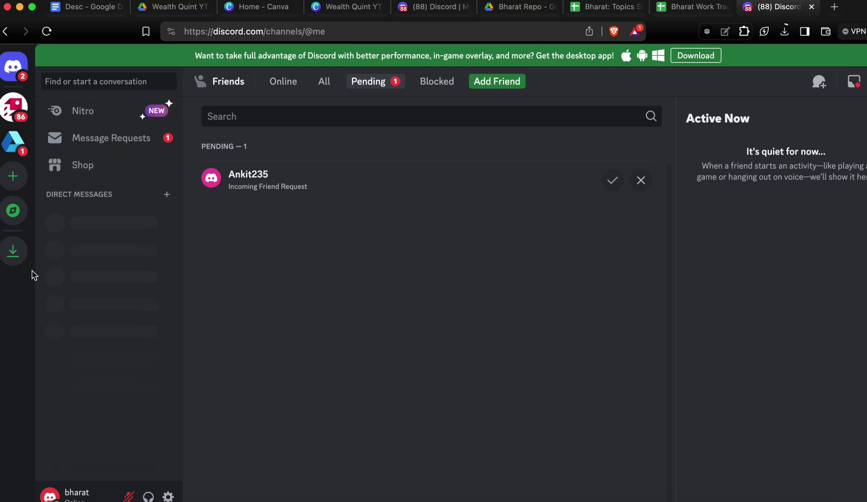